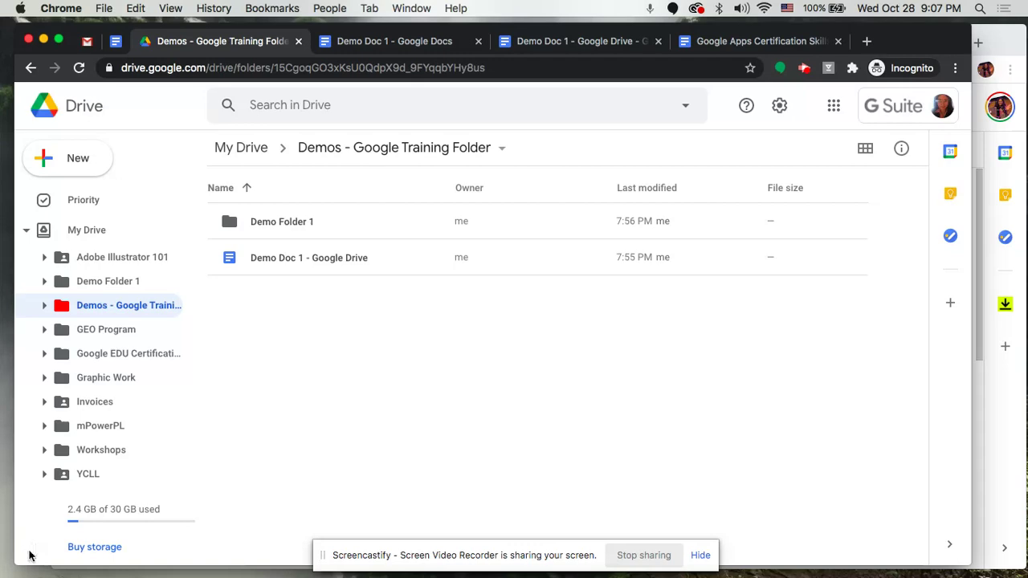
Open Demo Folder 1 from the My Drive sidebar tree to list Subfolder 1.
mouse_move(16, 357)
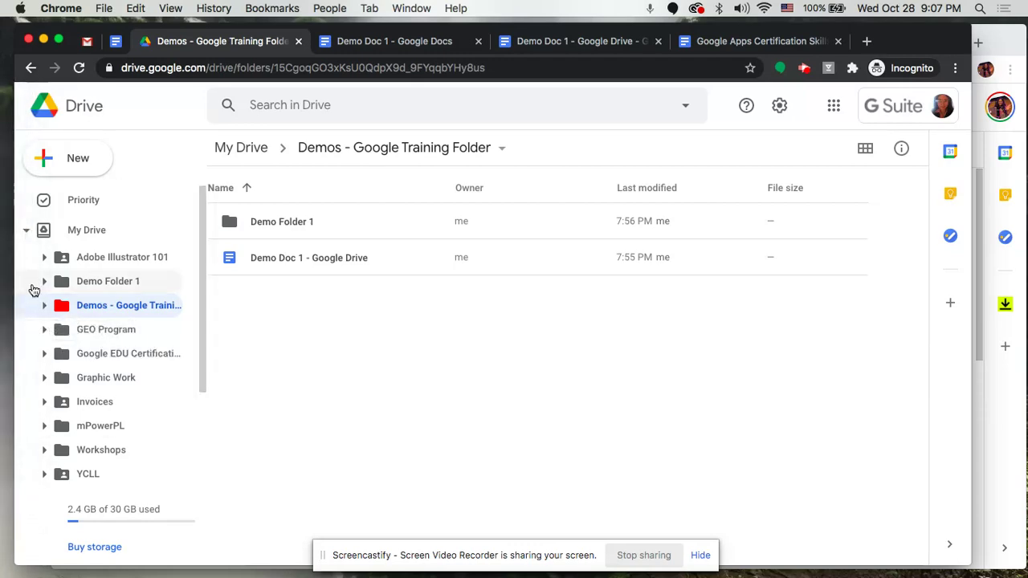
left_click(33, 310)
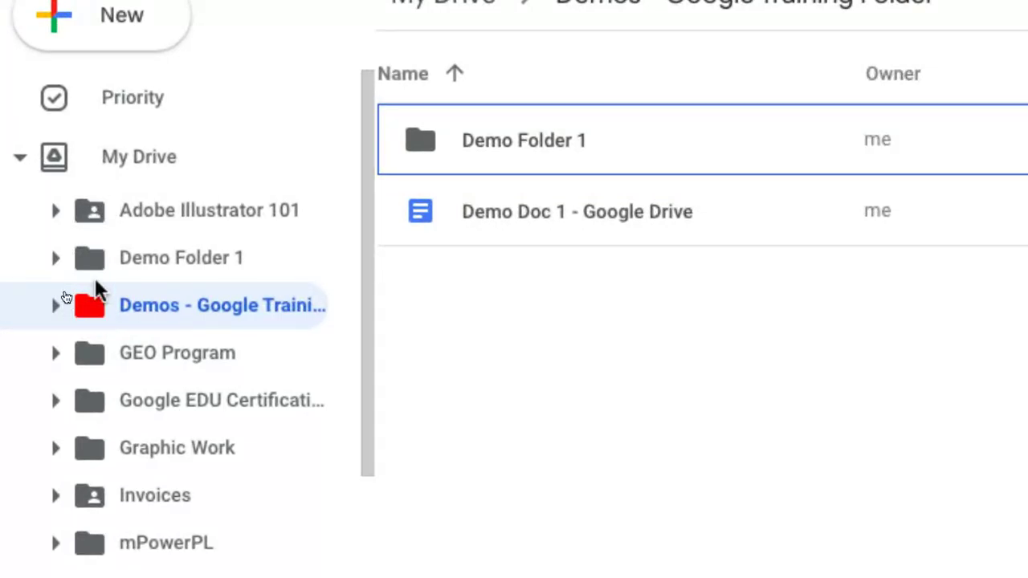
left_click(94, 270)
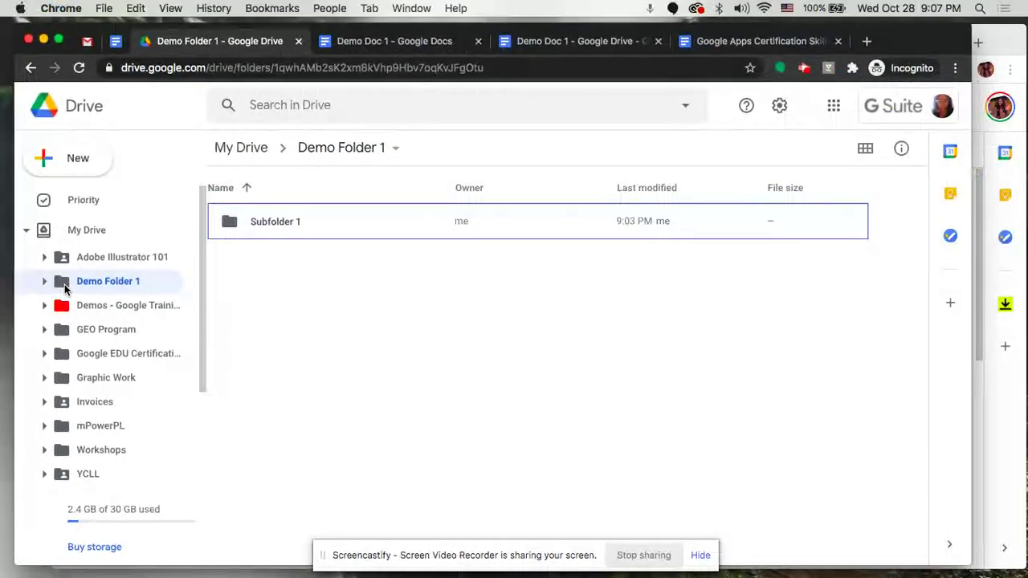
Right-click Demo Folder 1 in the sidebar to show its context menu.
right_click(66, 290)
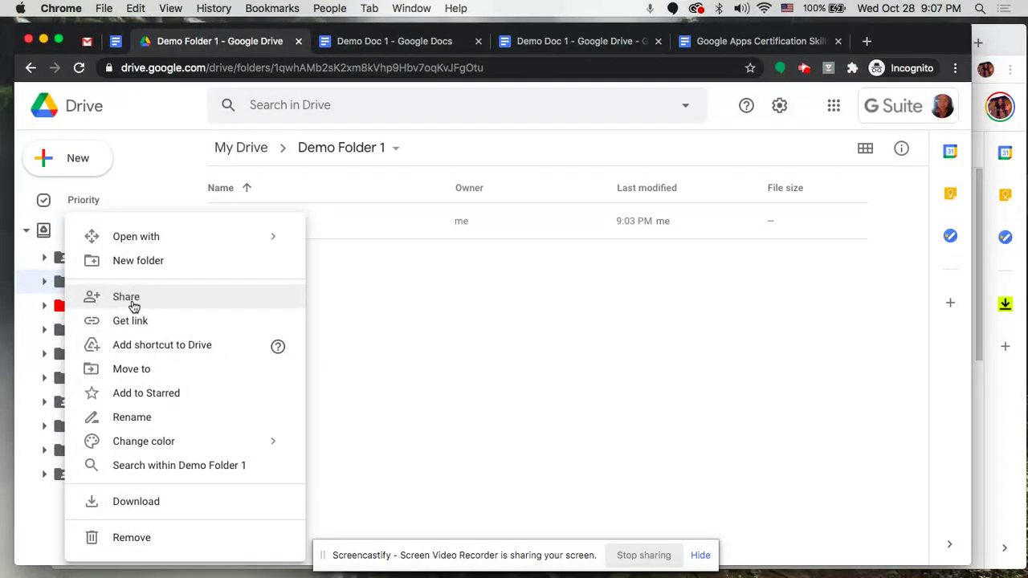
Share Demo Folder 1 by pasting the contact's Gmail address and adding them as Editor.
left_click(152, 303)
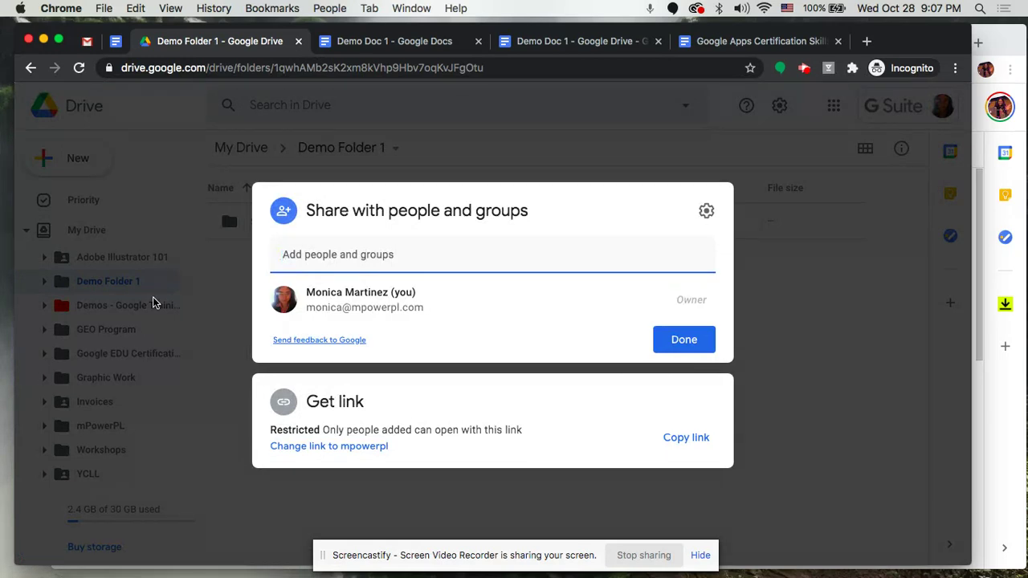
key("super+v")
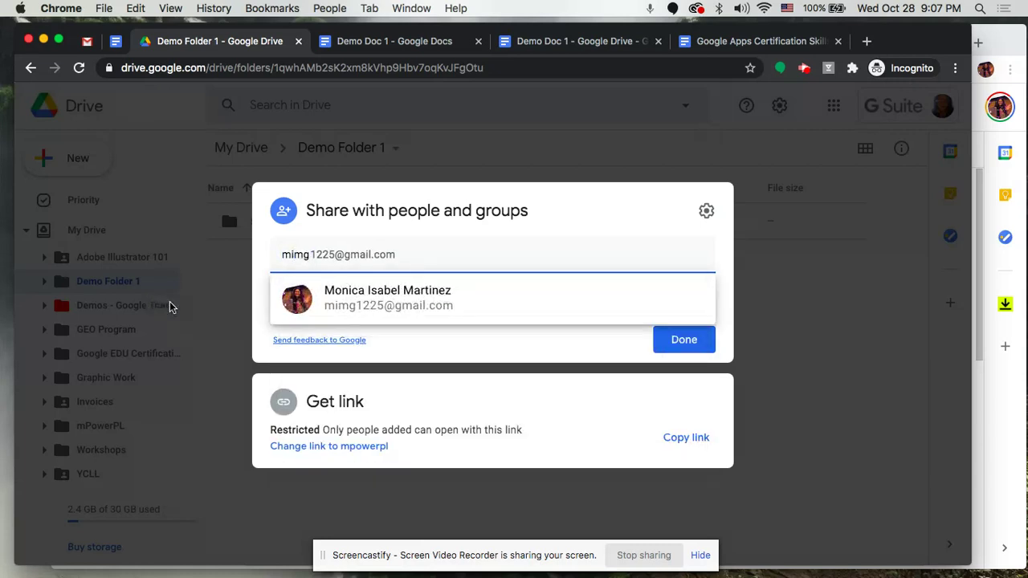
left_click(447, 314)
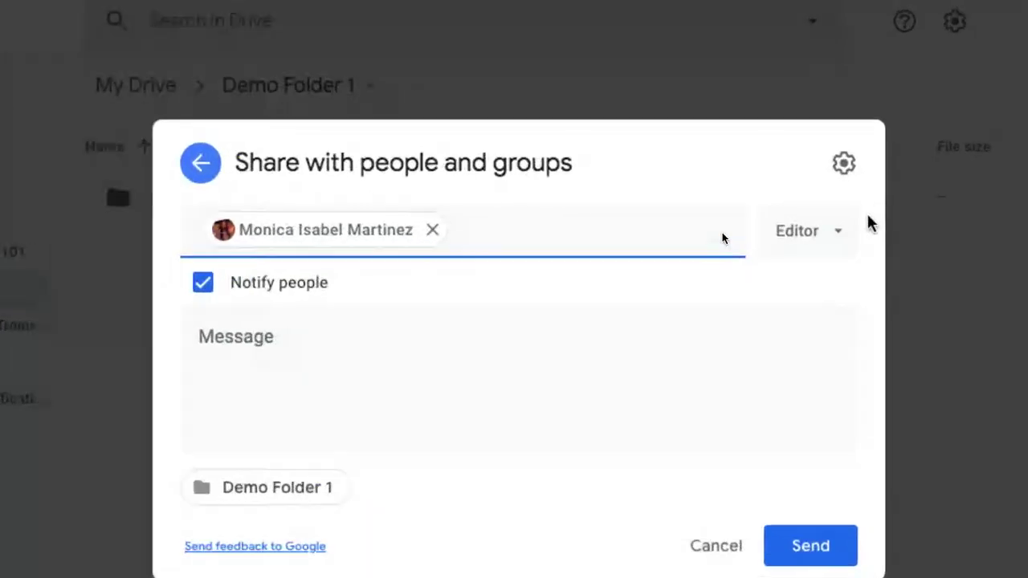
left_click(838, 236)
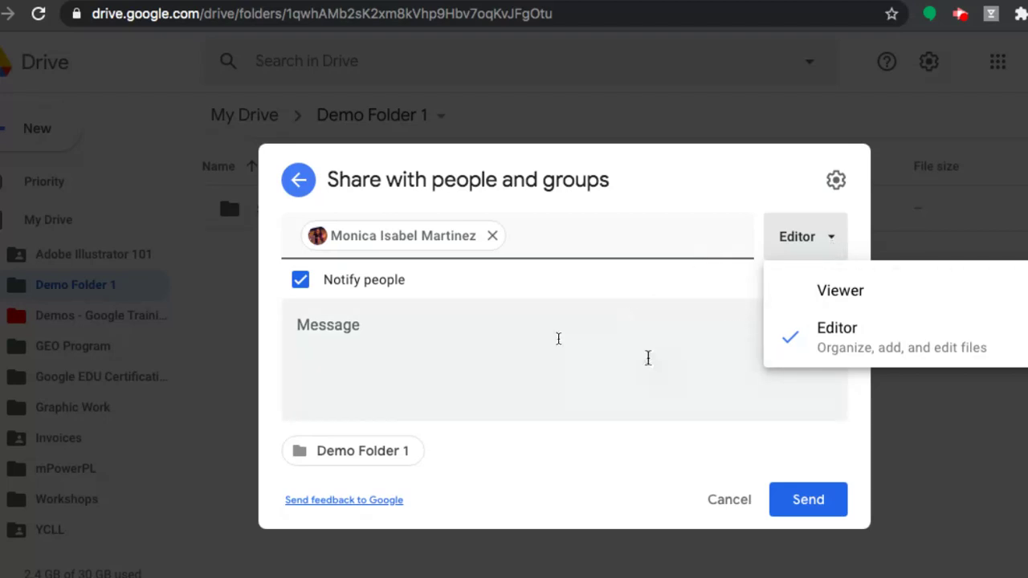
left_click(604, 371)
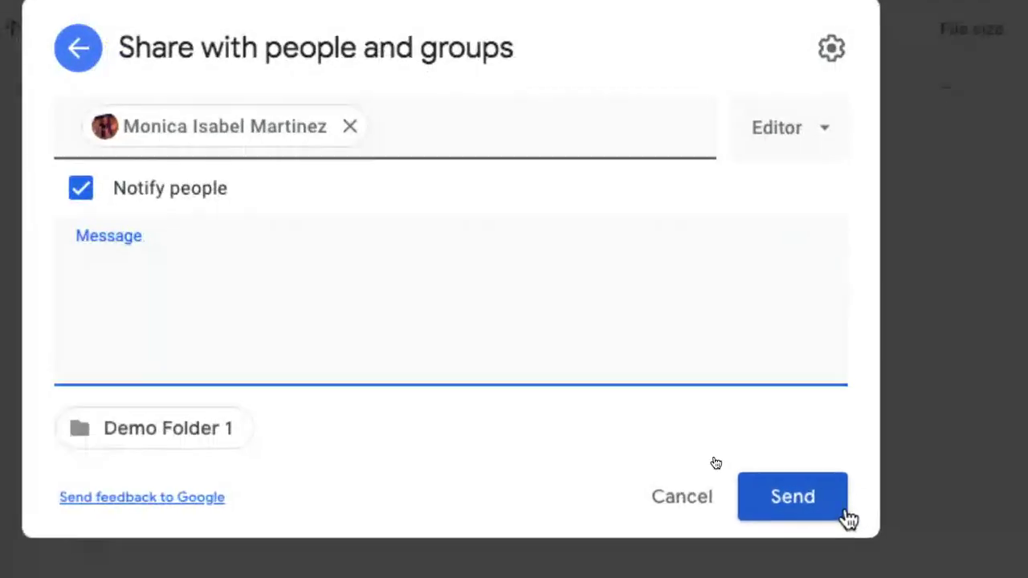
Send the Demo Folder 1 invitation, choosing Share anyway for the outside recipient.
left_click(792, 509)
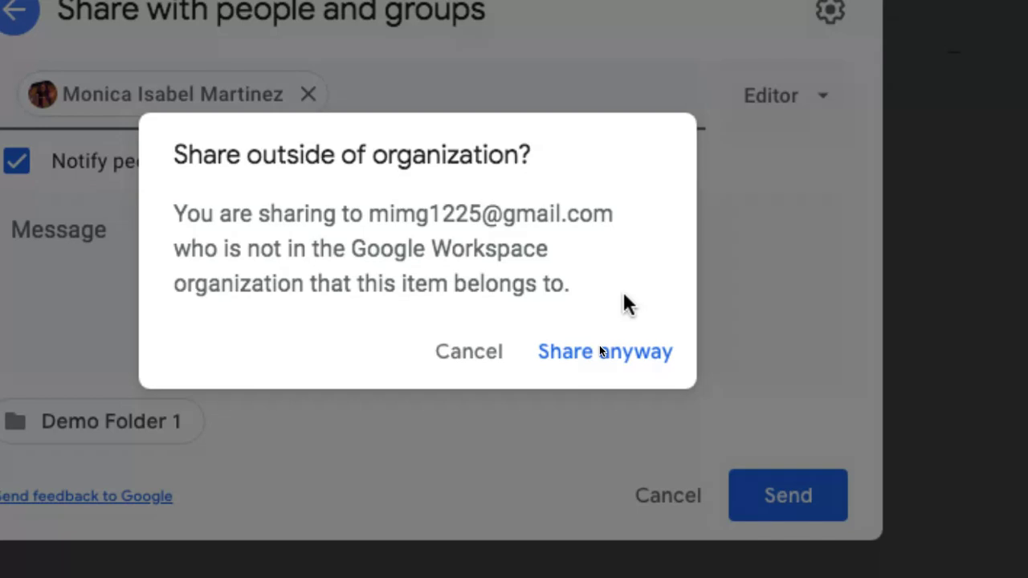
left_click(602, 365)
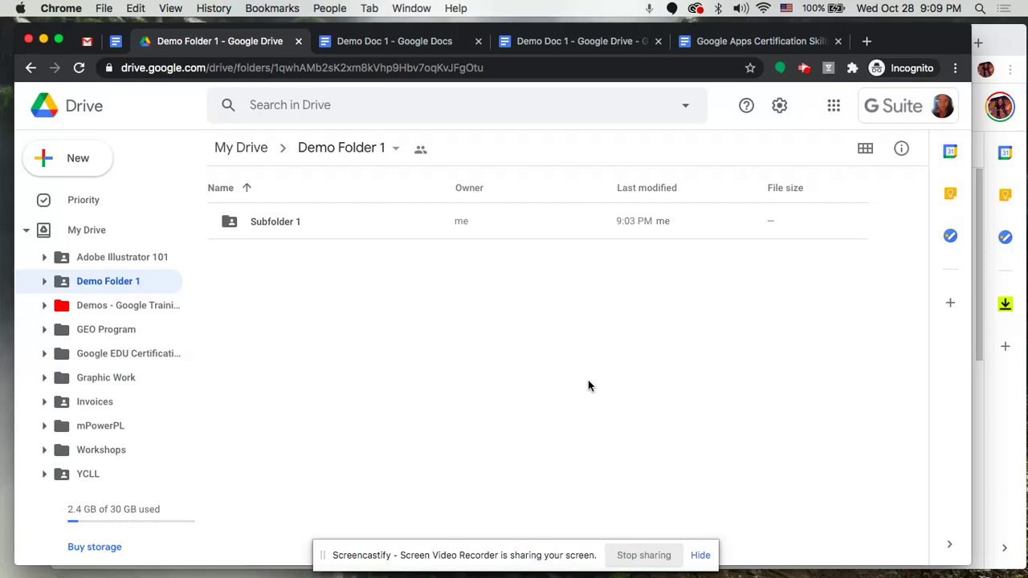
Open the mpowerDesign - Invitation to collaborate email in the Gmail tab.
left_click(88, 46)
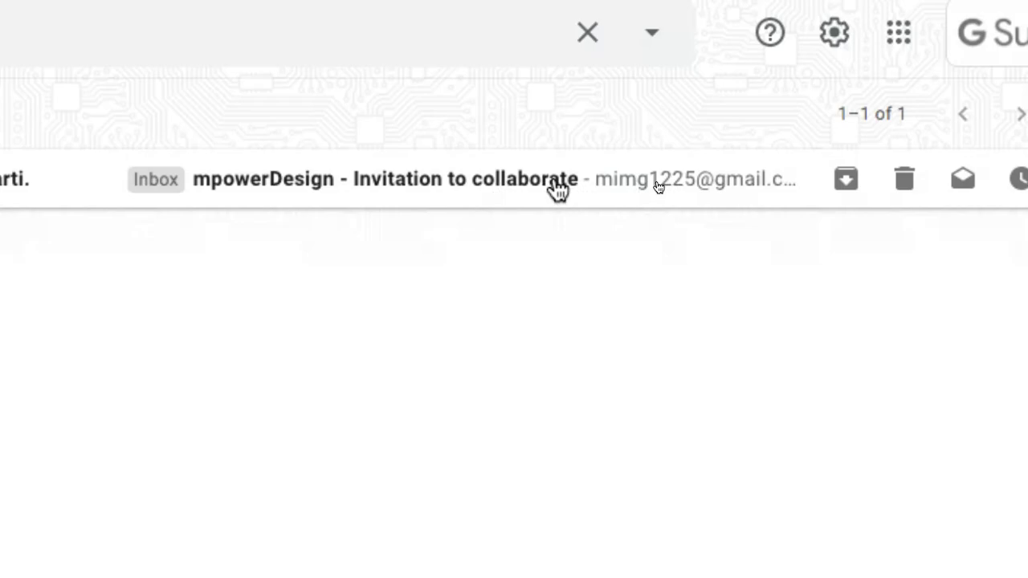
left_click(555, 185)
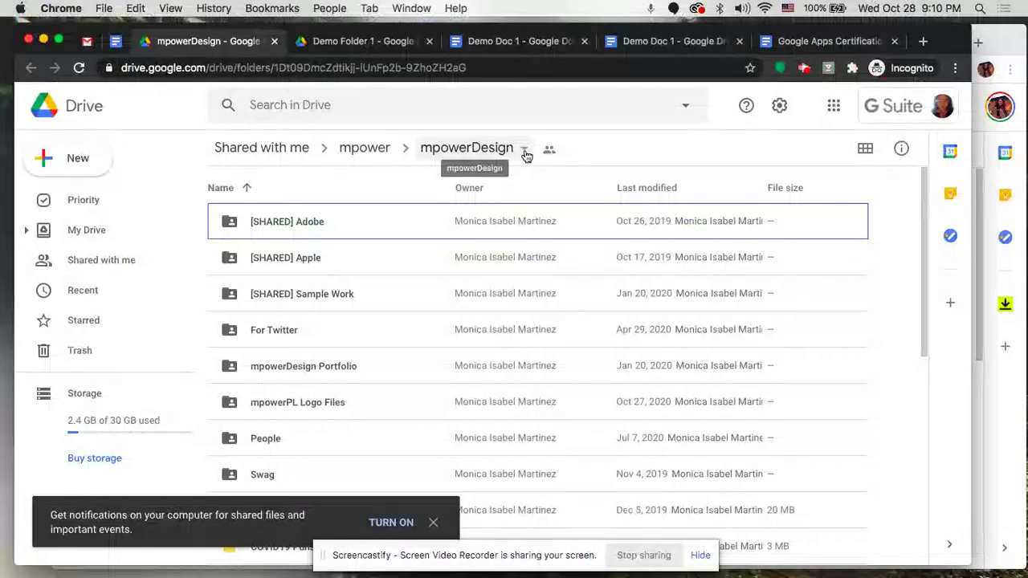
Open the folder menu from the dropdown beside mpowerDesign in the breadcrumb.
left_click(524, 152)
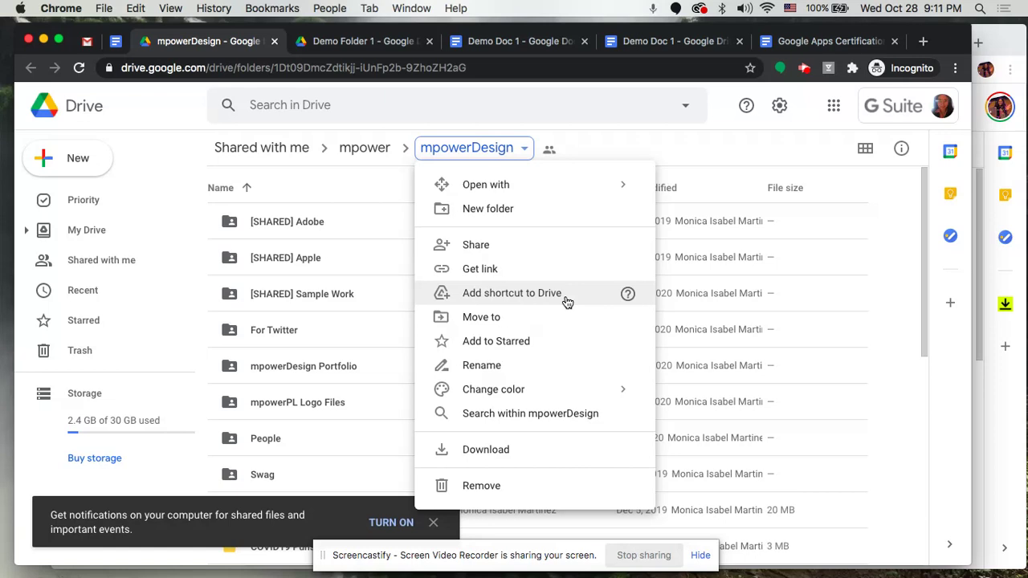
Add a shortcut to mpowerDesign in My Drive > Adobe Illustrator 101 and confirm it.
left_click(568, 303)
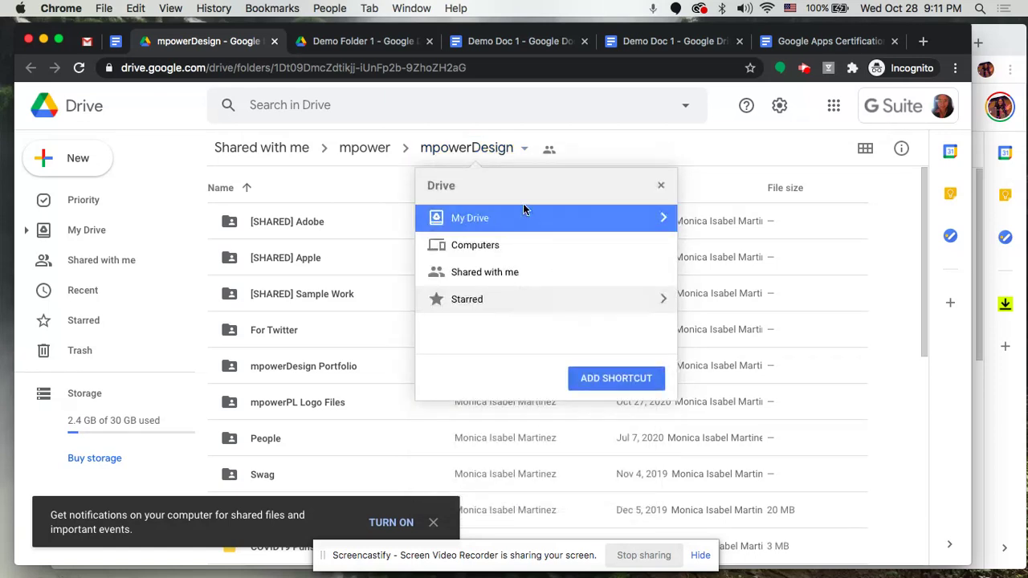
left_click(673, 223)
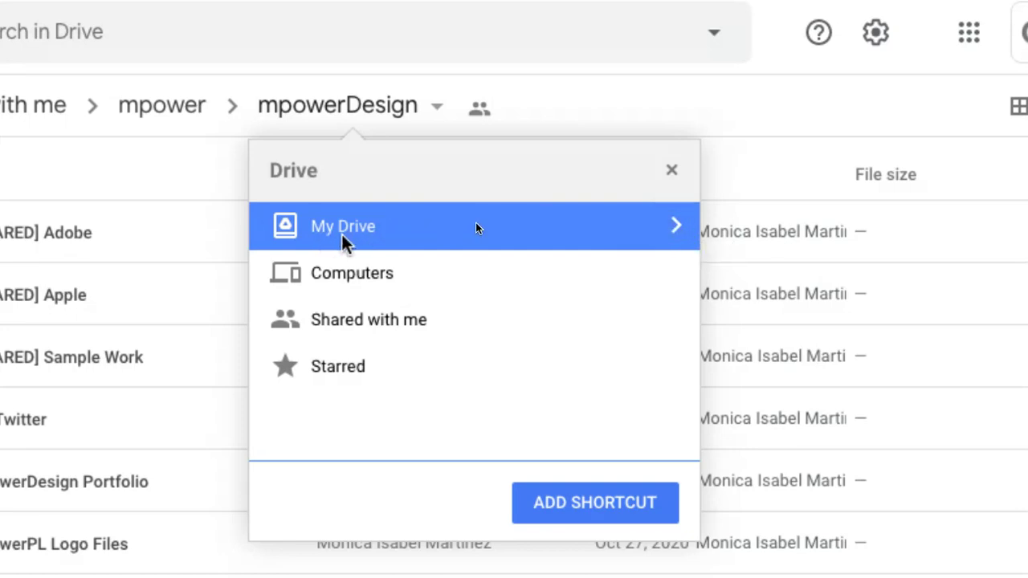
left_click(673, 225)
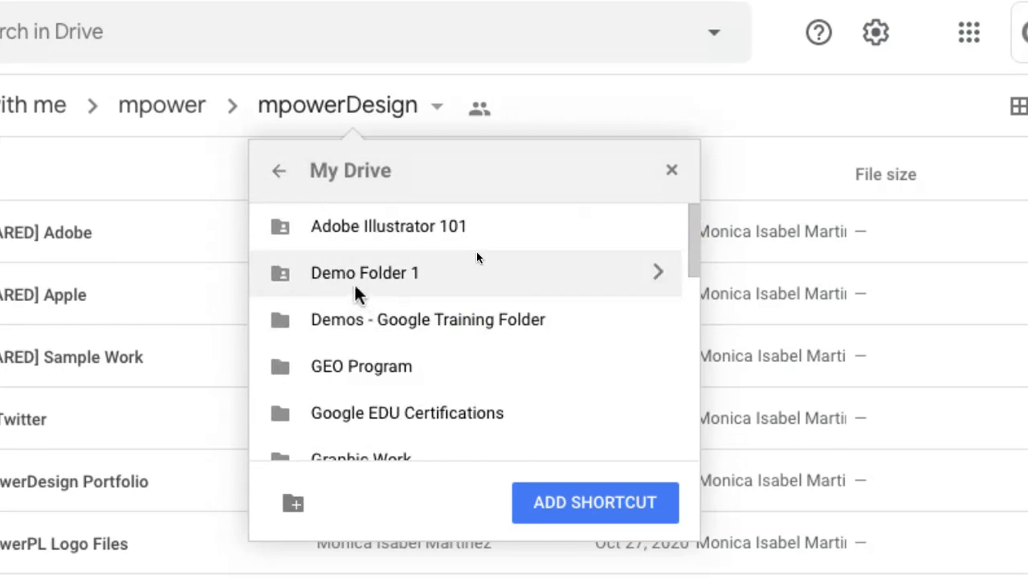
left_click(356, 286)
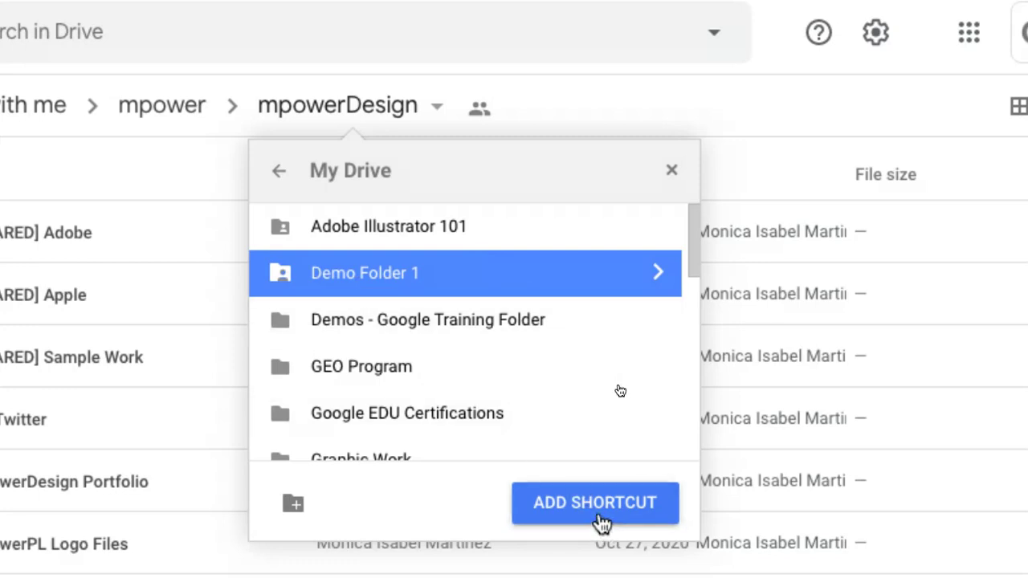
scroll(516, 397, "down", 3)
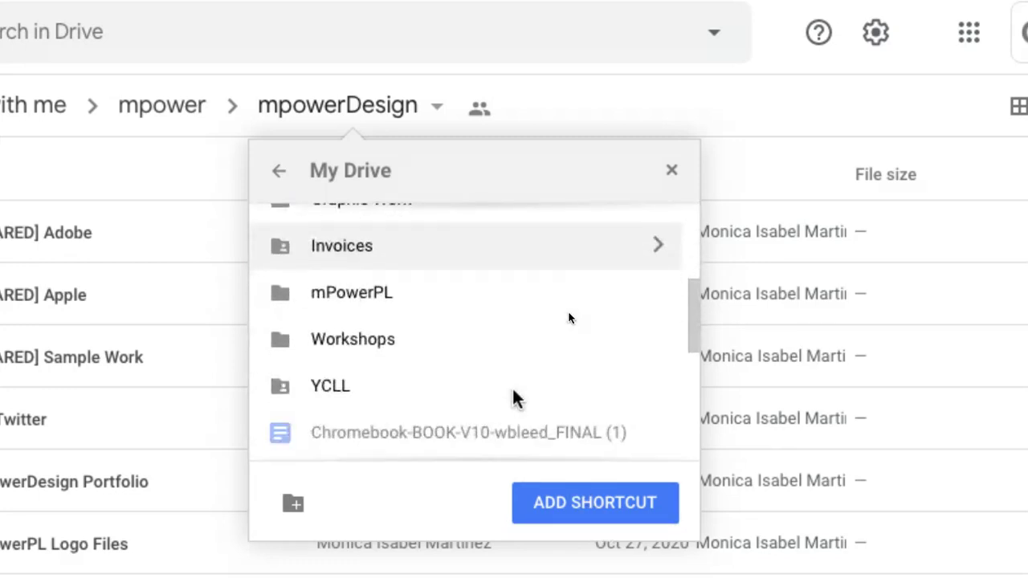
scroll(517, 396, "up", 3)
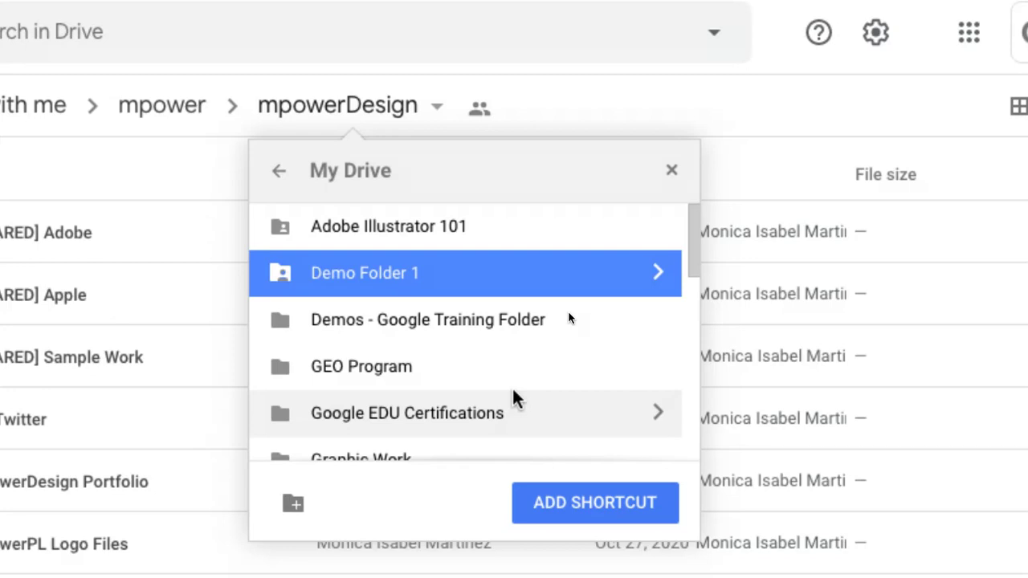
left_click(277, 183)
left_click(345, 228)
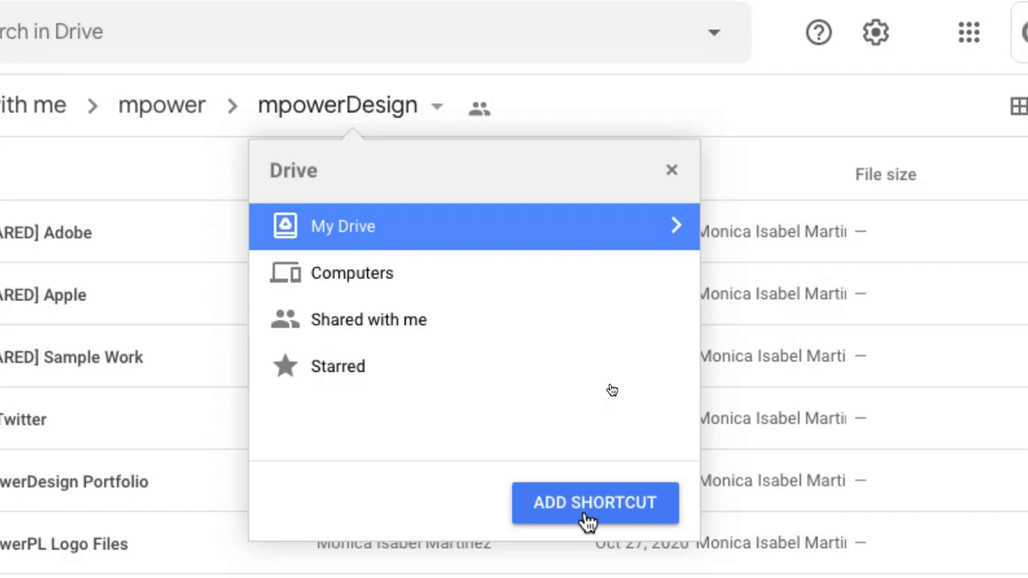
left_click(673, 226)
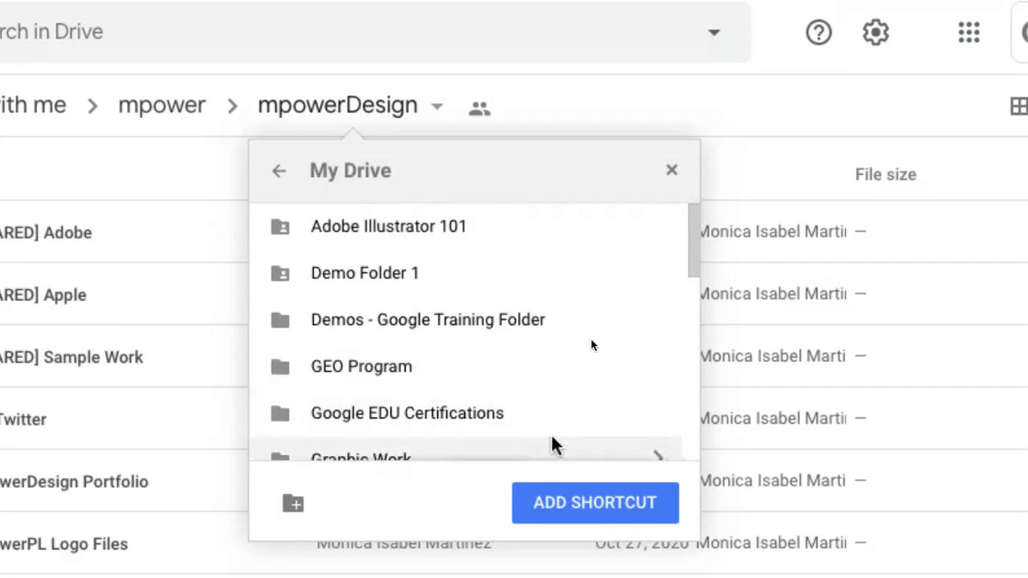
left_click(431, 228)
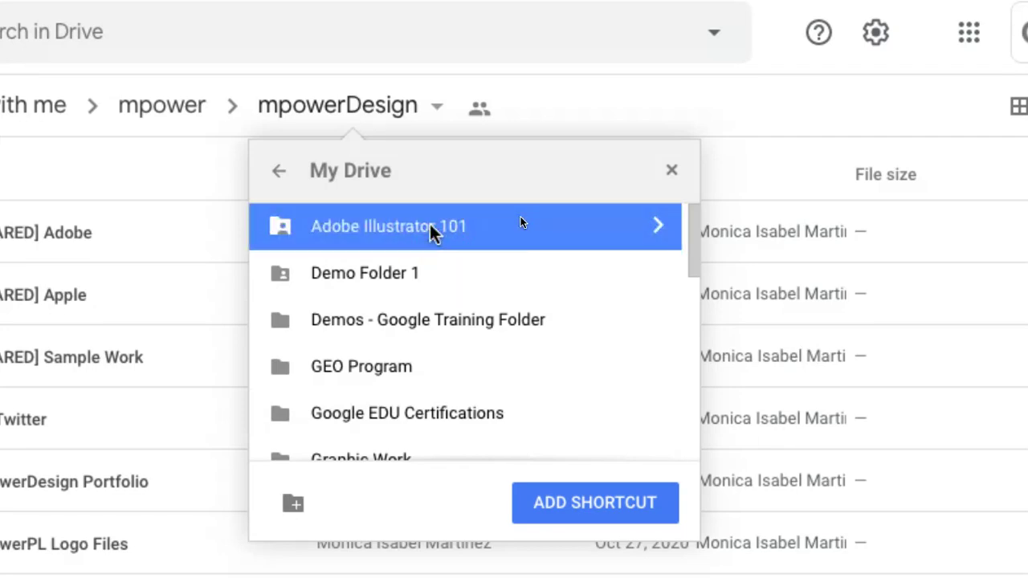
left_click(610, 515)
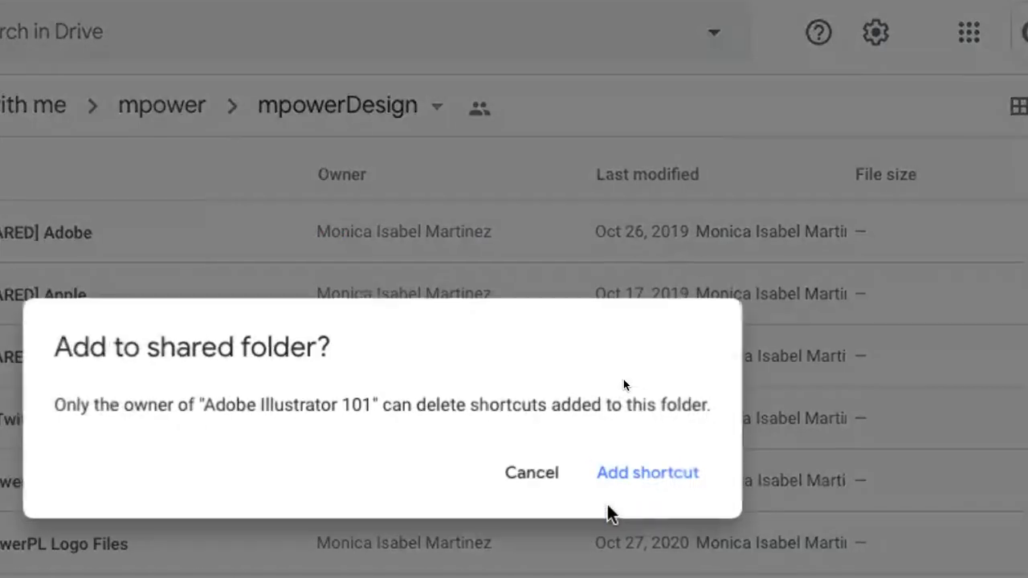
left_click(664, 480)
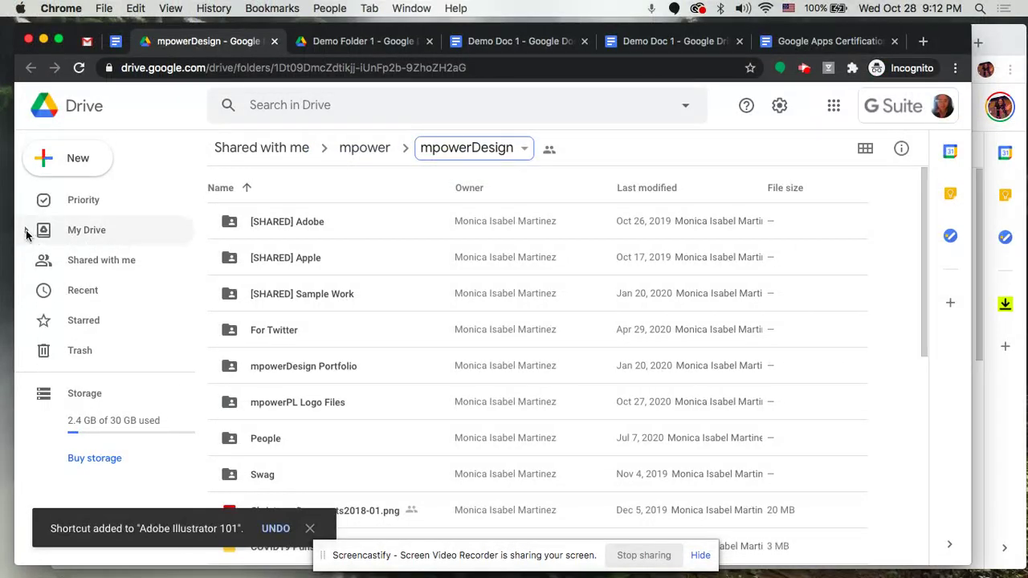
Open Adobe Illustrator 101 from the expanded My Drive tree, then collapse the tree.
left_click(27, 231)
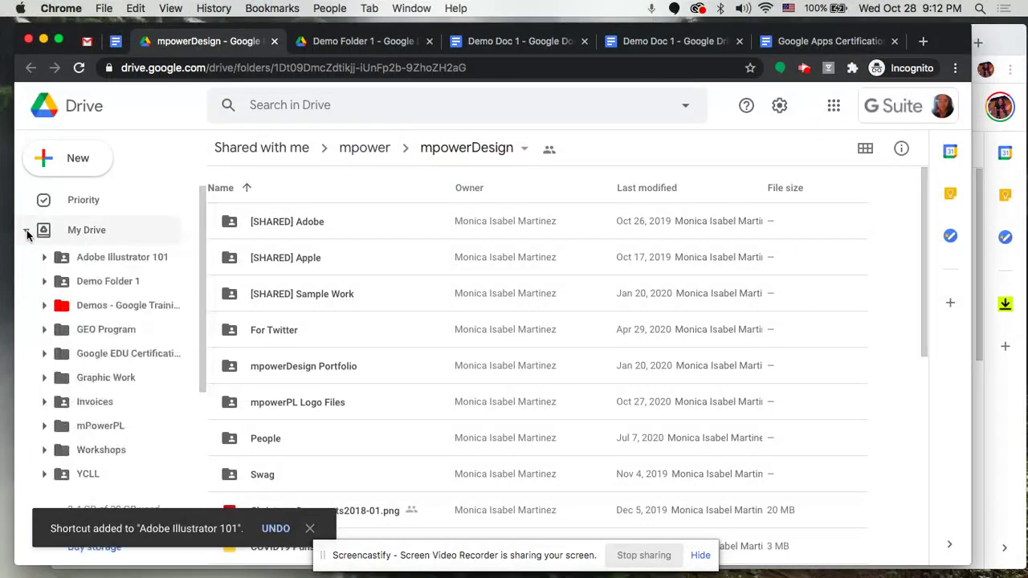
left_click(62, 257)
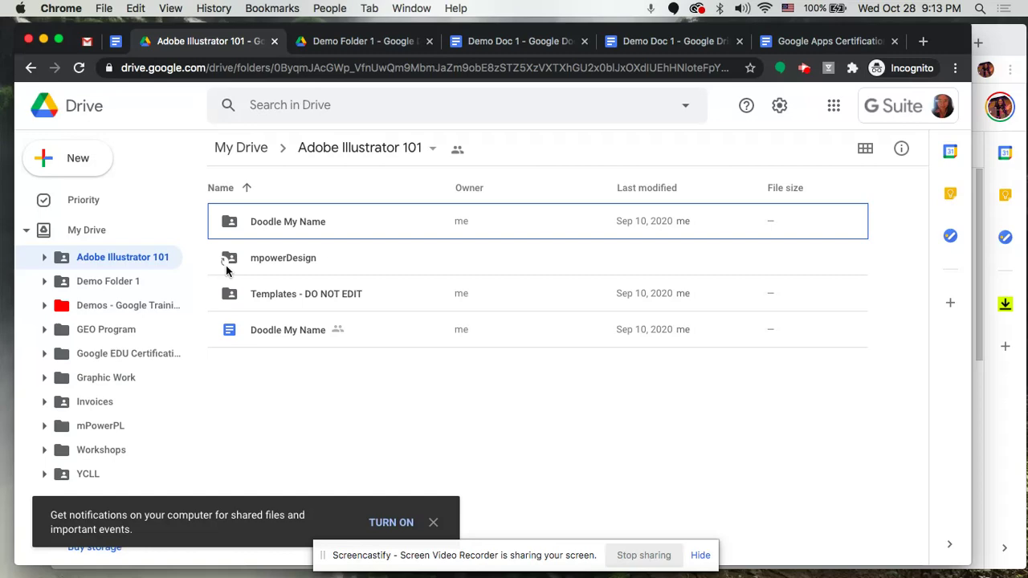
left_click(26, 232)
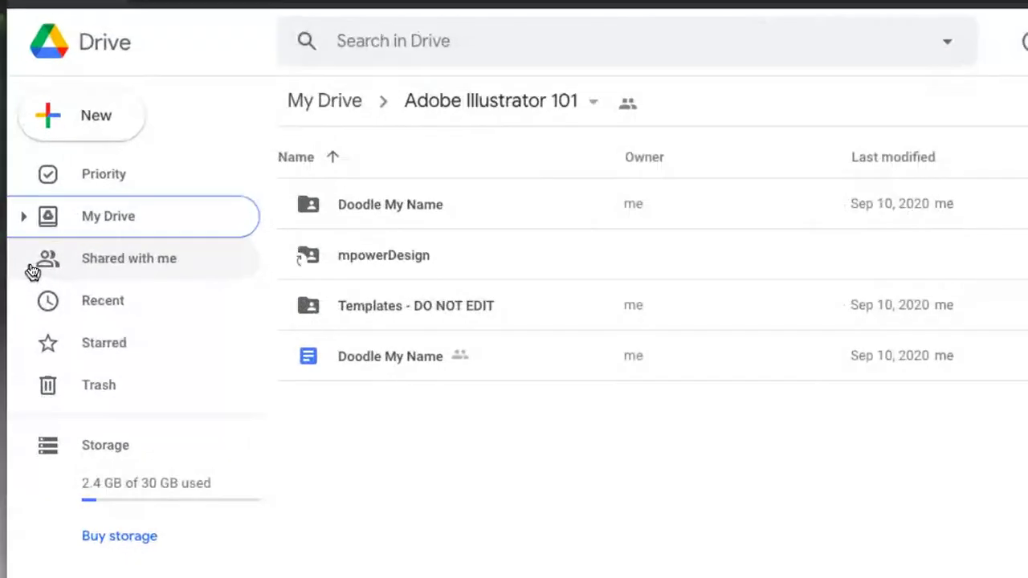
Scroll through the Shared with me list, then return to the top of My Drive.
left_click(151, 266)
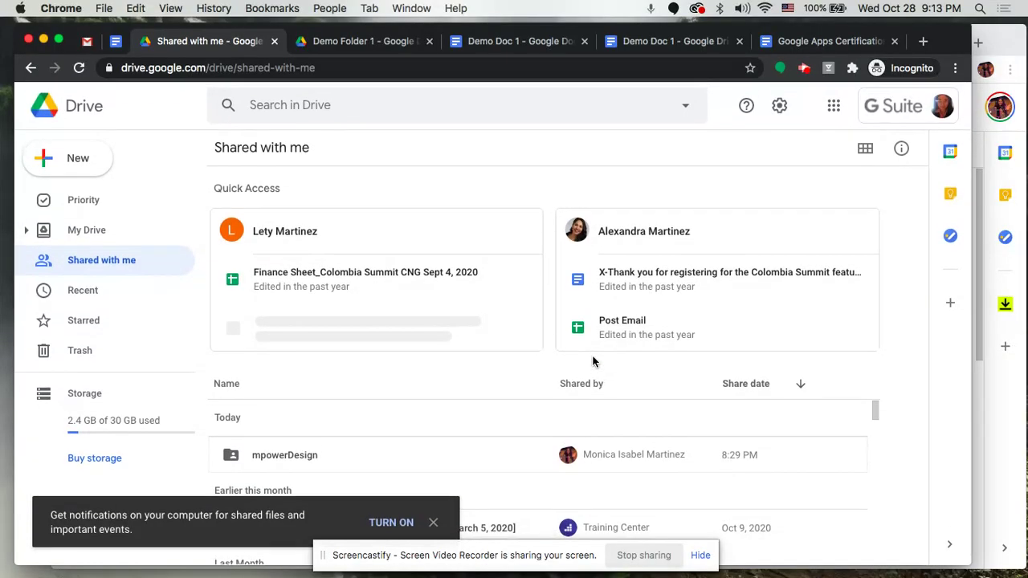
scroll(642, 444, "down", 15)
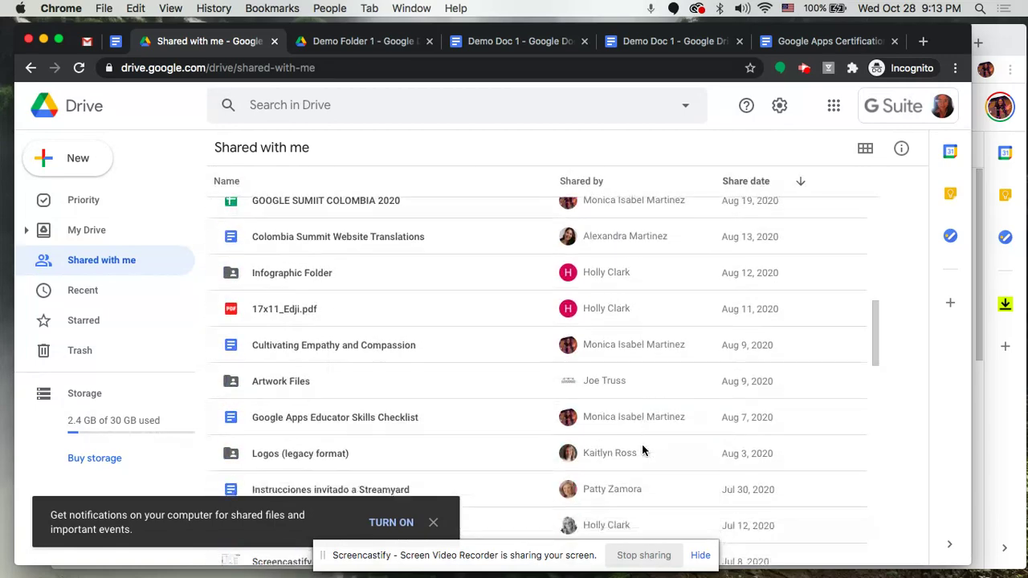
scroll(642, 450, "up", 3)
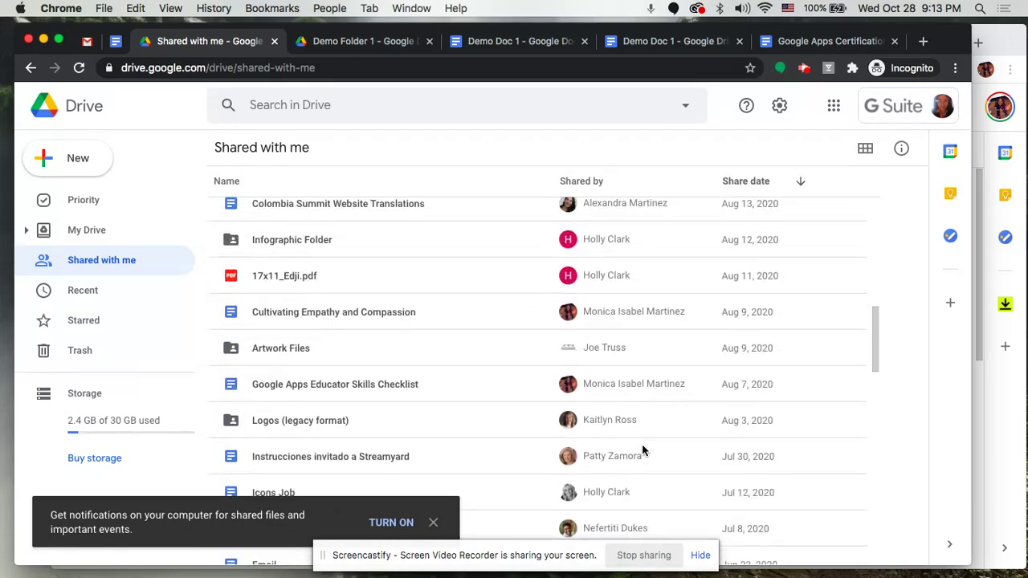
scroll(642, 449, "up", 4)
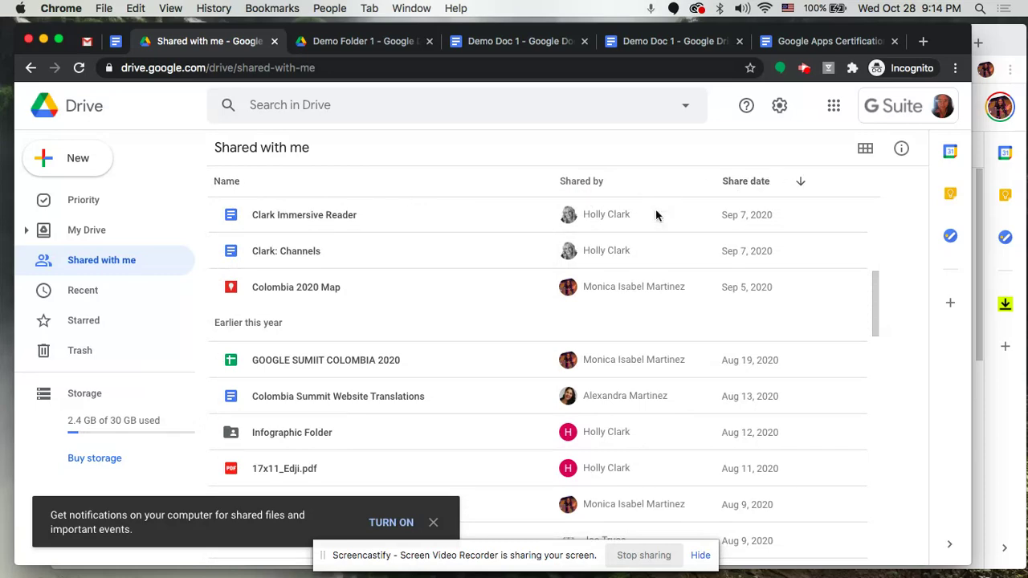
scroll(616, 321, "up", 10)
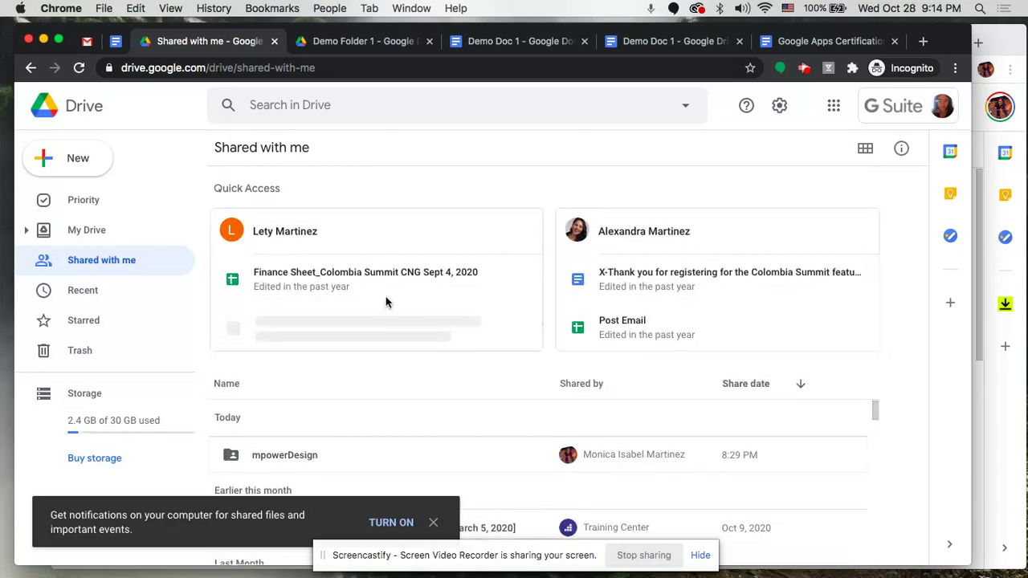
left_click(78, 232)
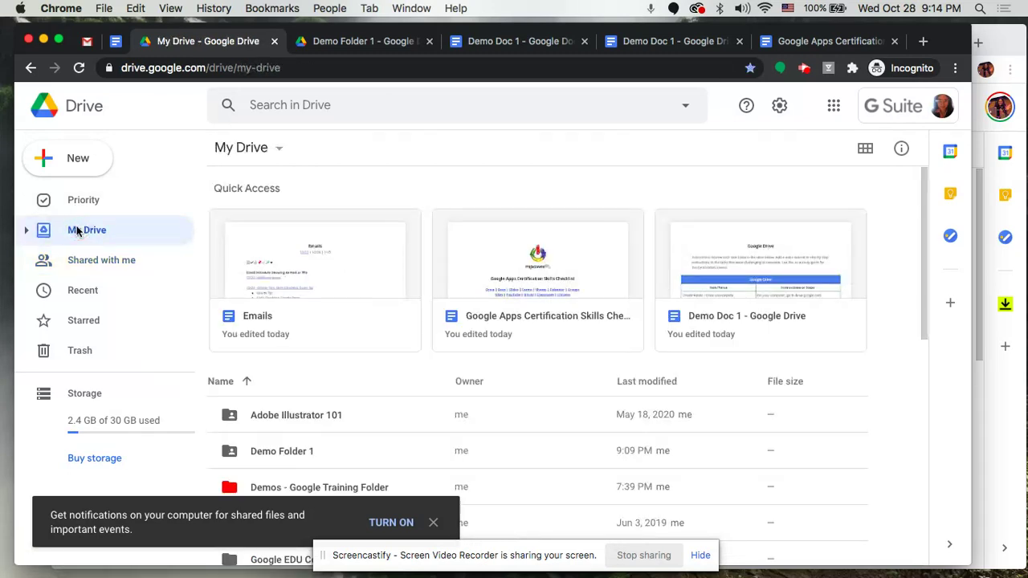
View the mpowerDesign invitation in Gmail, then switch back to the Demo Folder 1 tab.
left_click(86, 43)
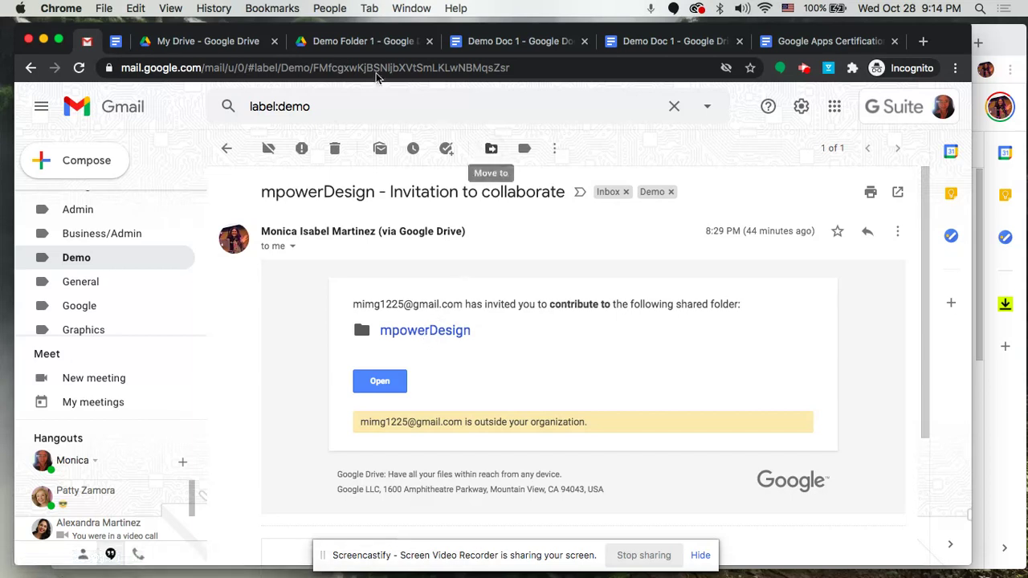
left_click(335, 43)
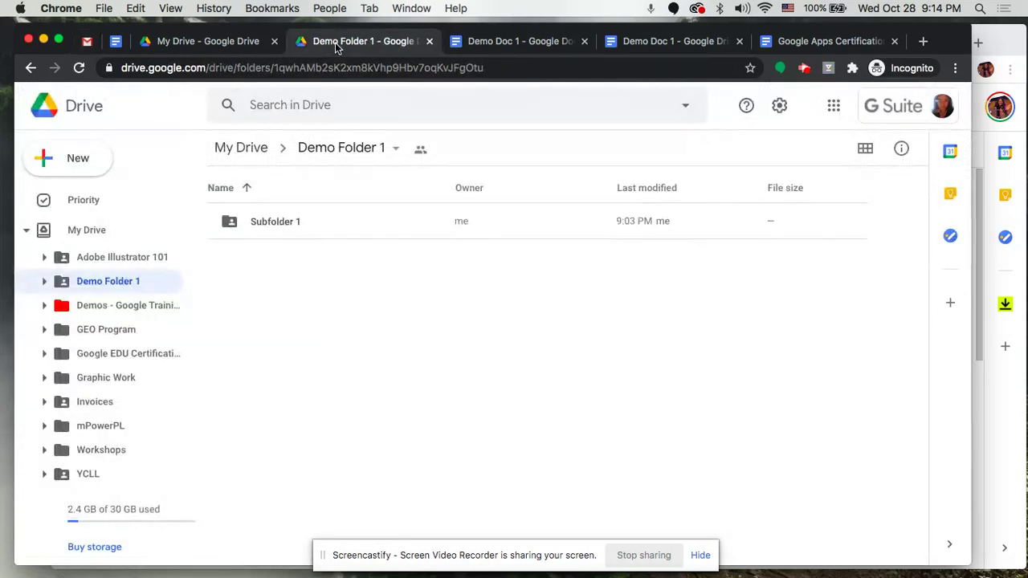
left_click(58, 284)
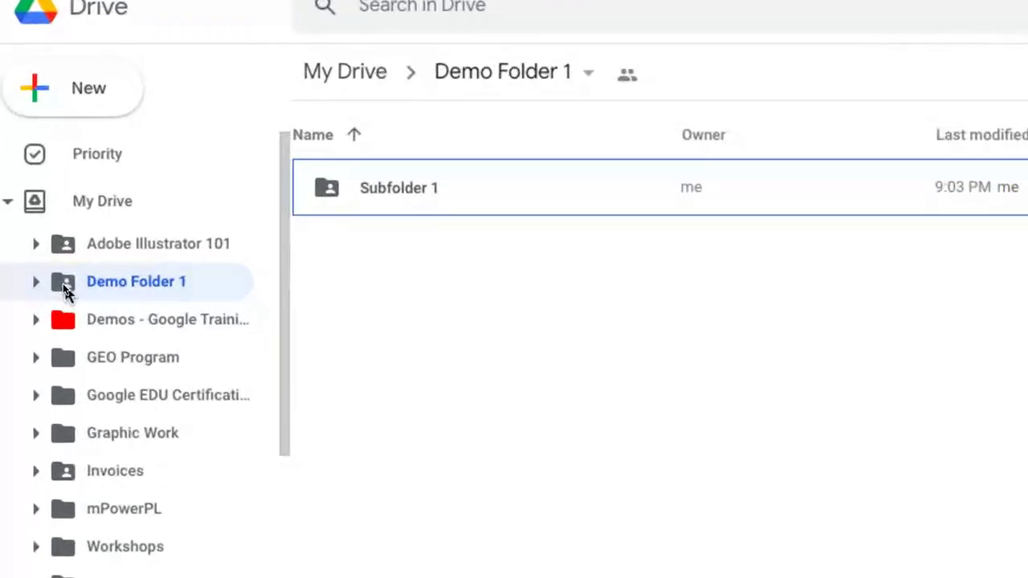
right_click(63, 284)
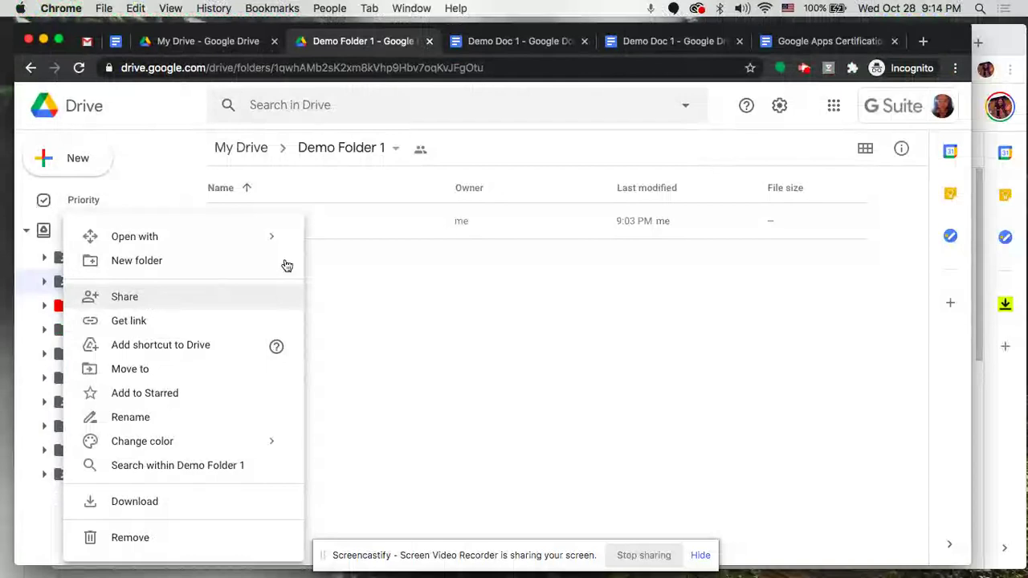
left_click(412, 254)
left_click(271, 230)
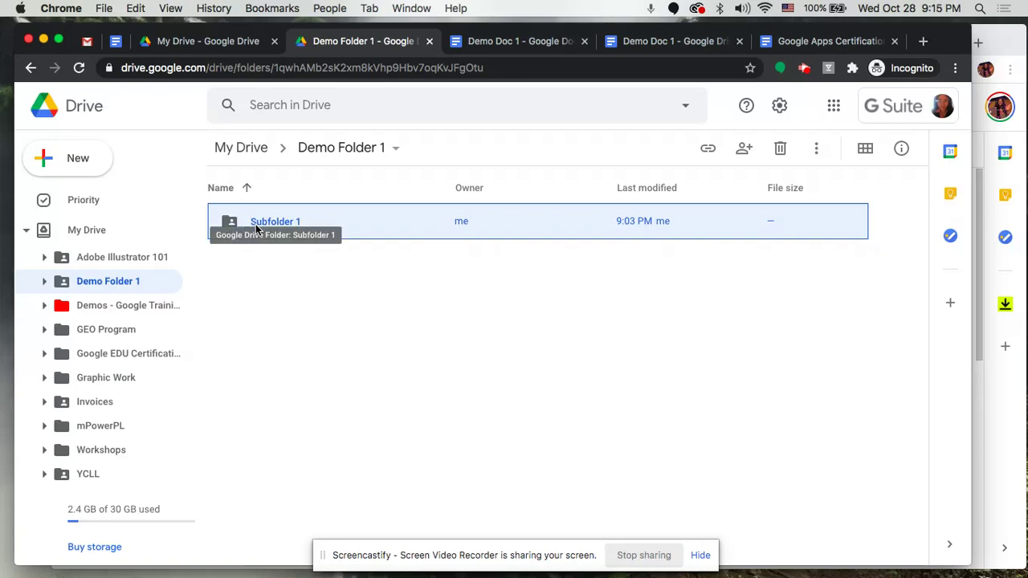
Copy Subfolder 1's link via Get link, leaving general access set to Restricted.
right_click(256, 229)
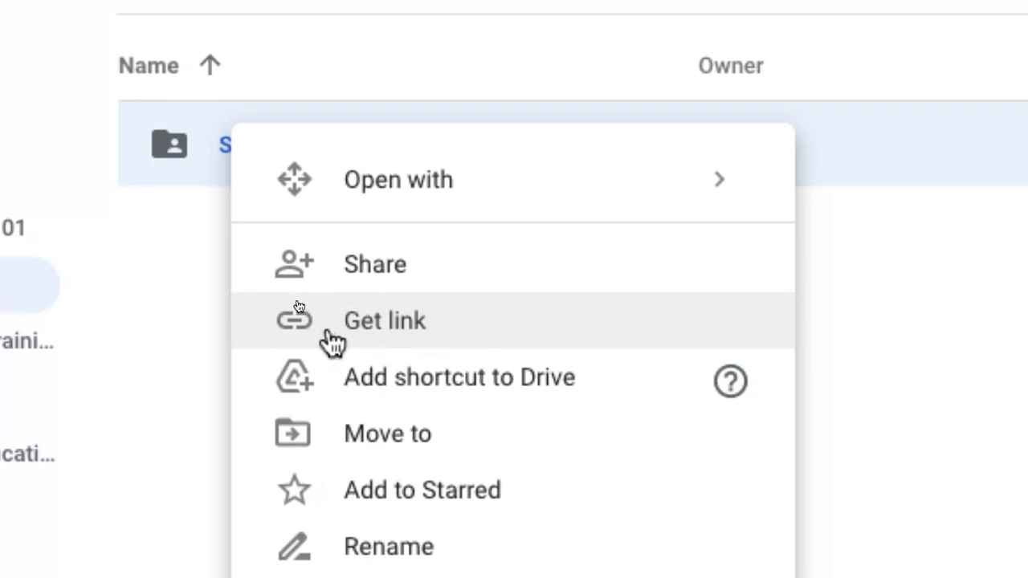
key("Escape")
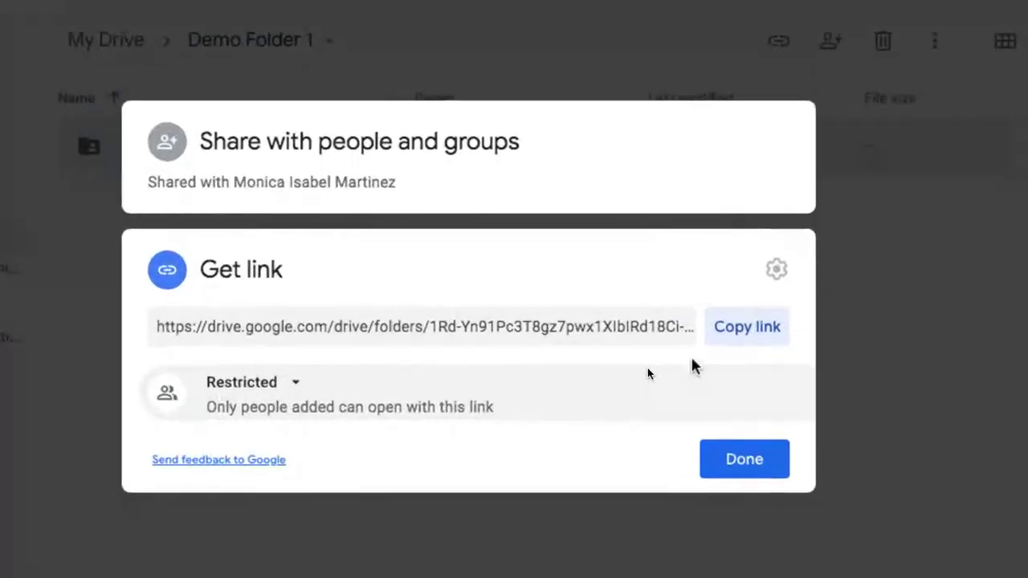
left_click(747, 331)
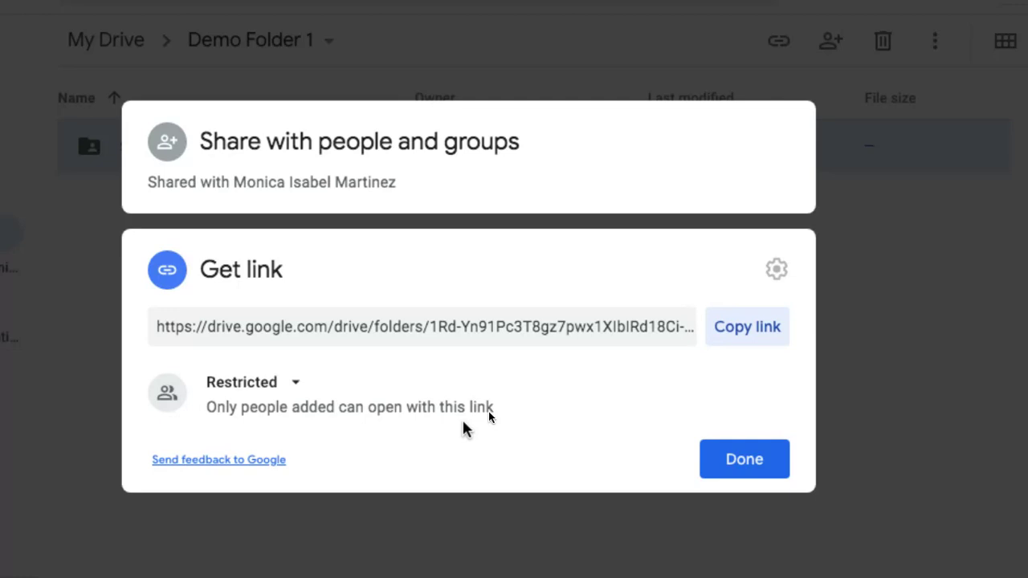
left_click(295, 389)
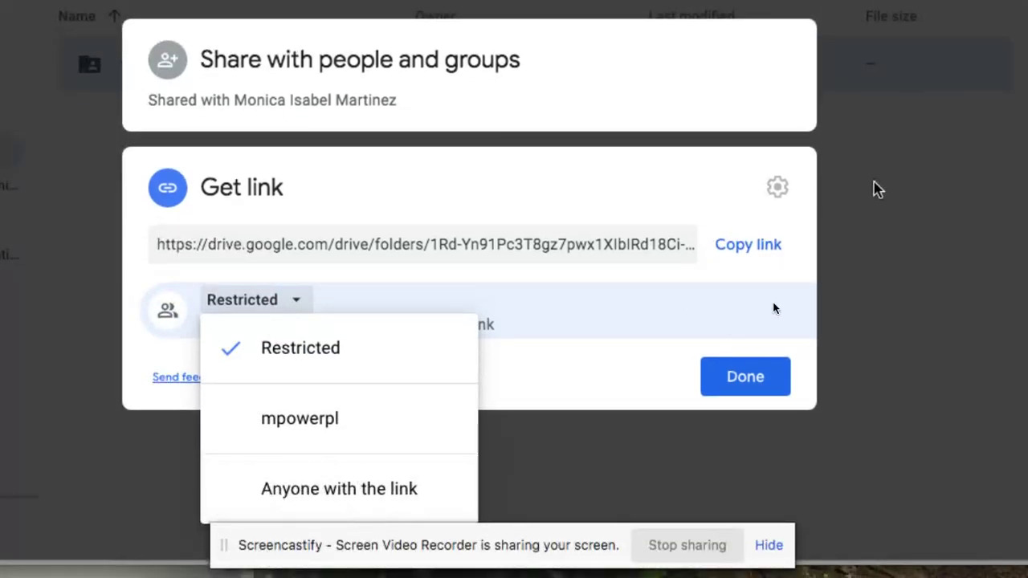
left_click(747, 250)
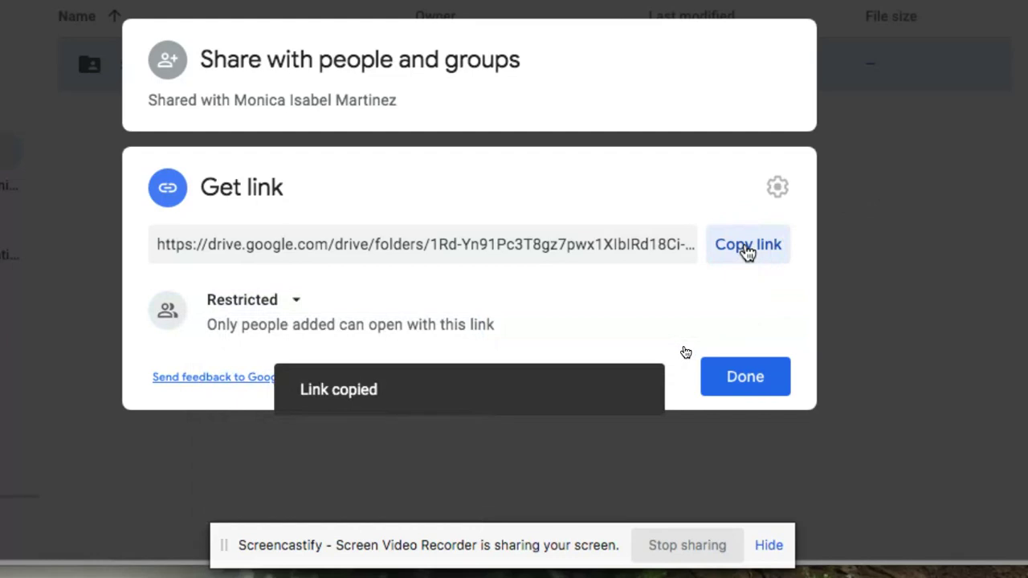
left_click(758, 387)
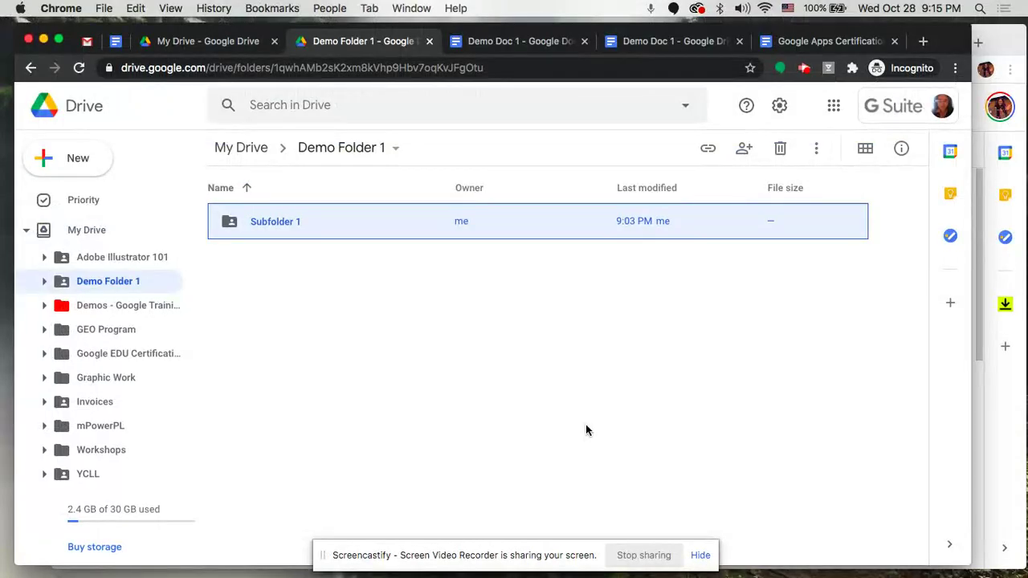